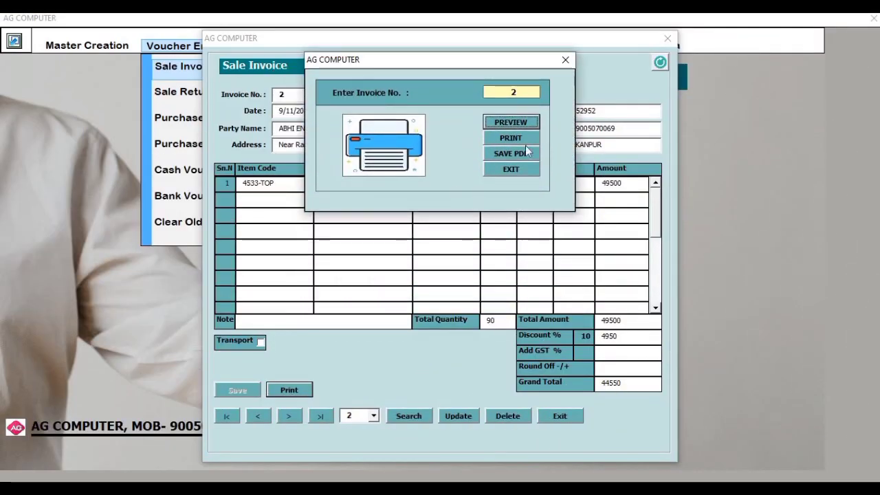
Preview sale invoice no. 2, then export that invoice to PDF
click(528, 125)
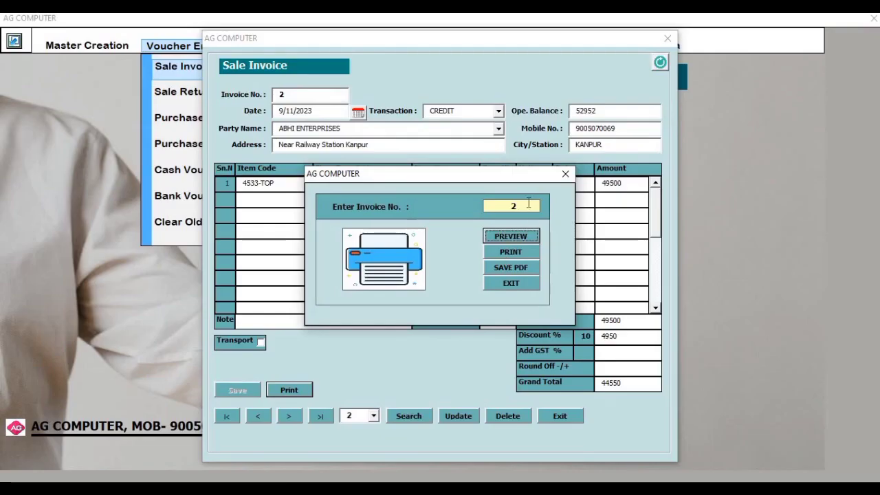
click(530, 206)
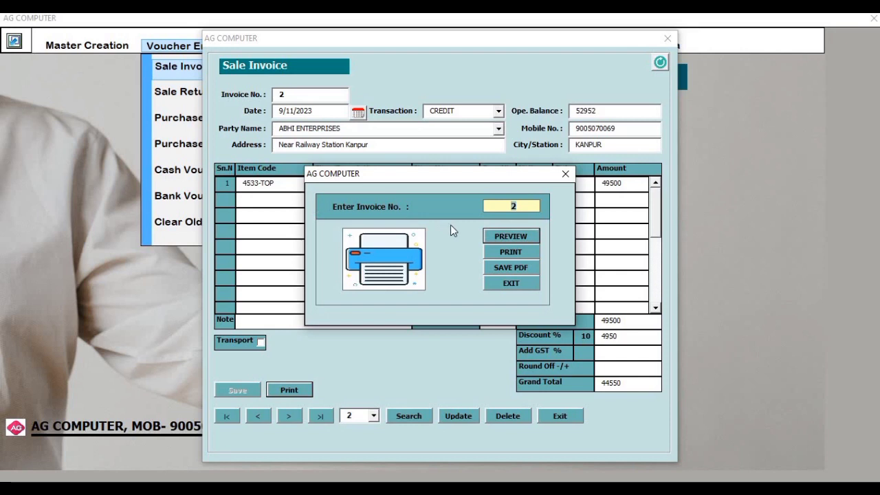
click(508, 268)
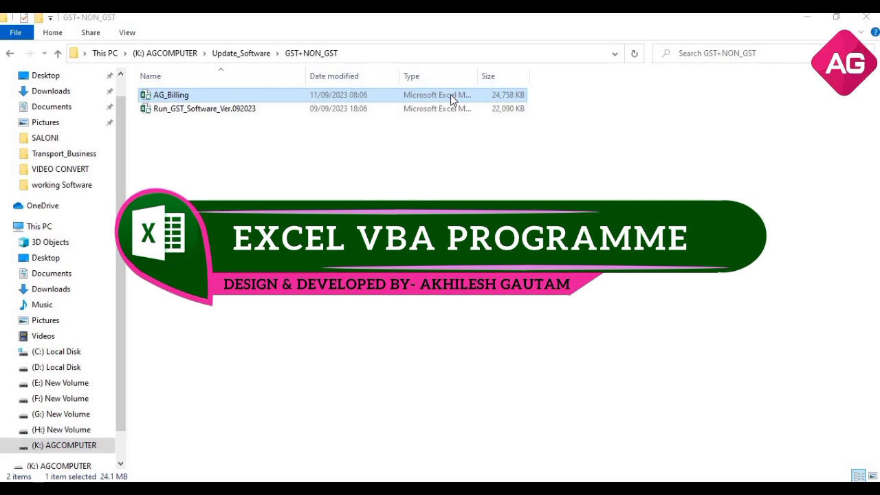
Launch the AG_Billing workbook and choose Free Use instead of entering a product key
double_click(310, 96)
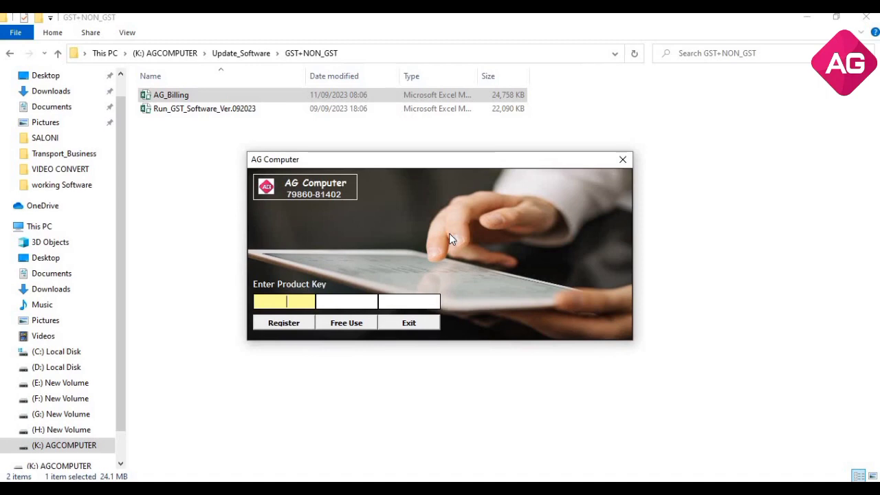
drag(454, 163, 448, 142)
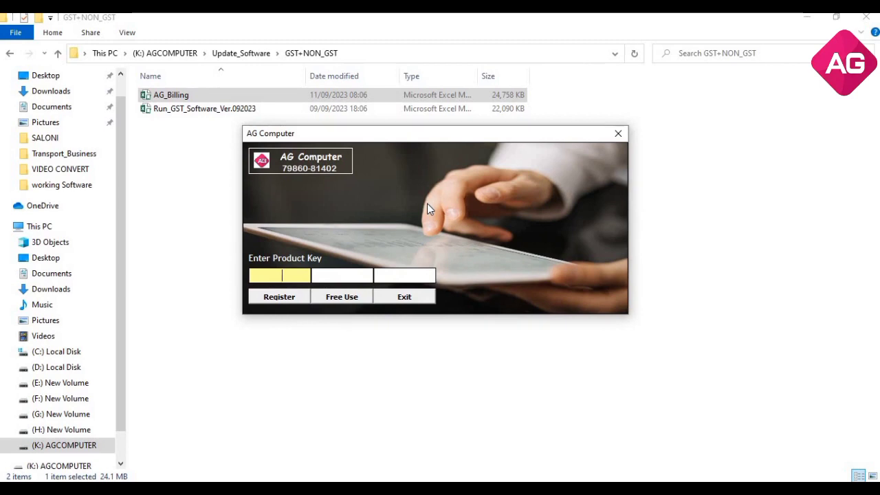
click(336, 297)
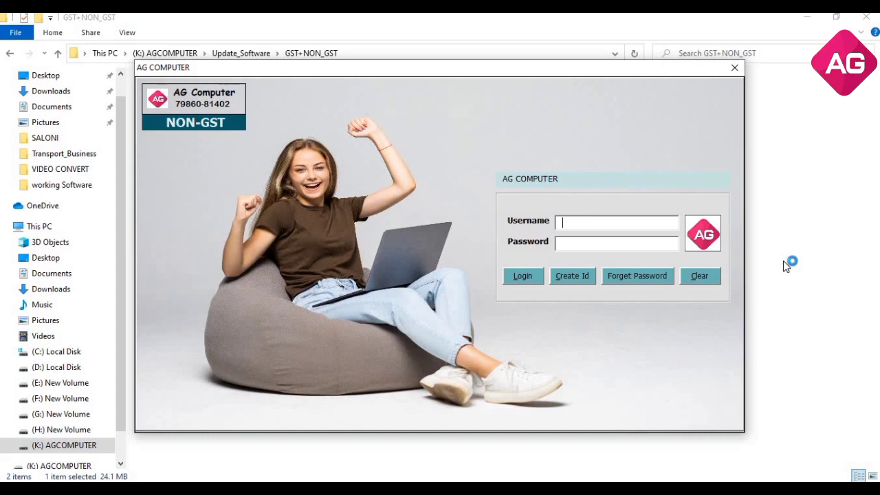
Enter username ADMIN and retry Login until the maximum-attempts warning closes the software
text(ADMIN)
click(523, 276)
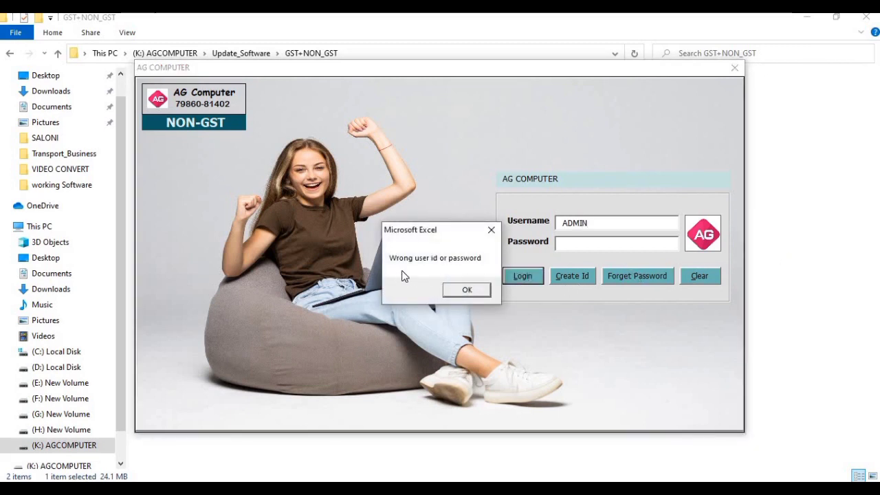
click(467, 289)
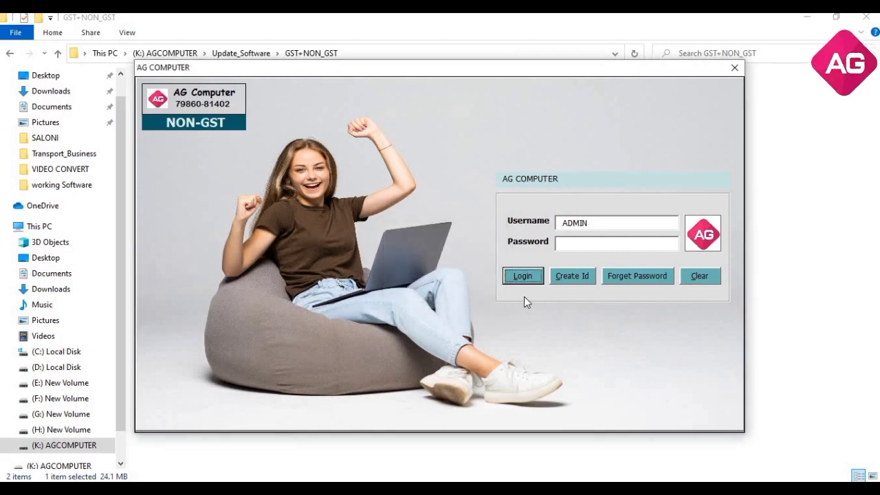
click(521, 276)
click(467, 290)
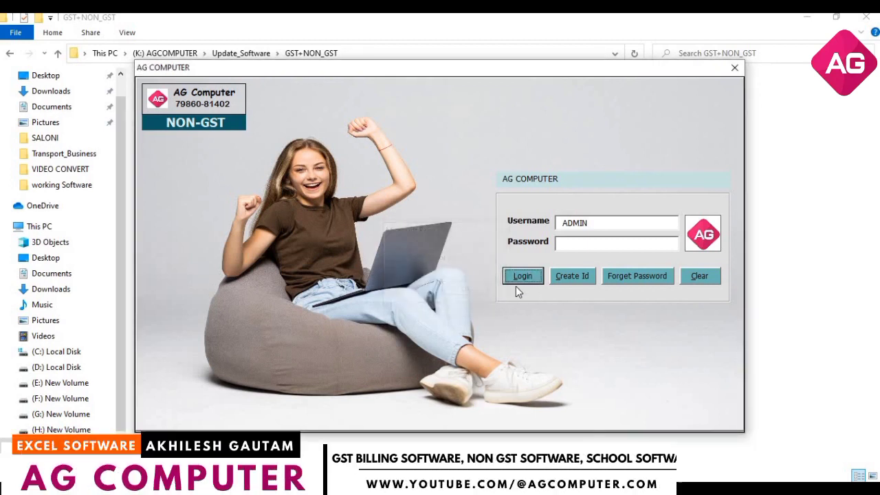
click(521, 276)
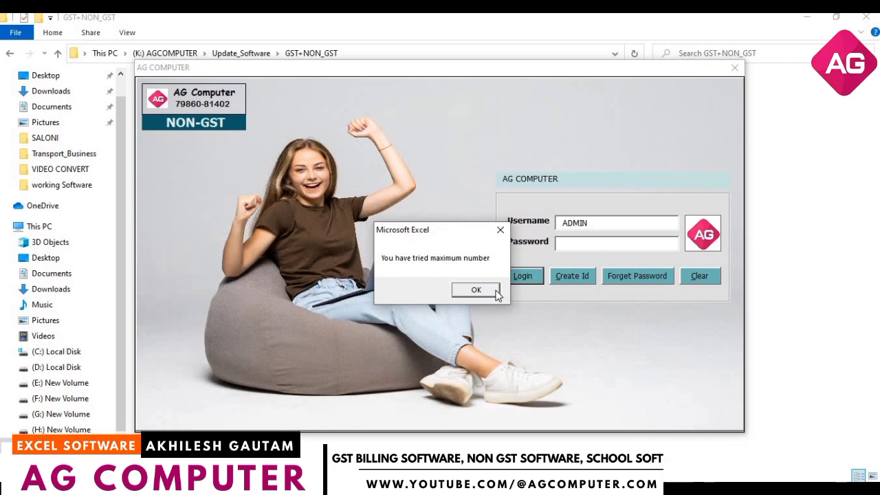
click(476, 289)
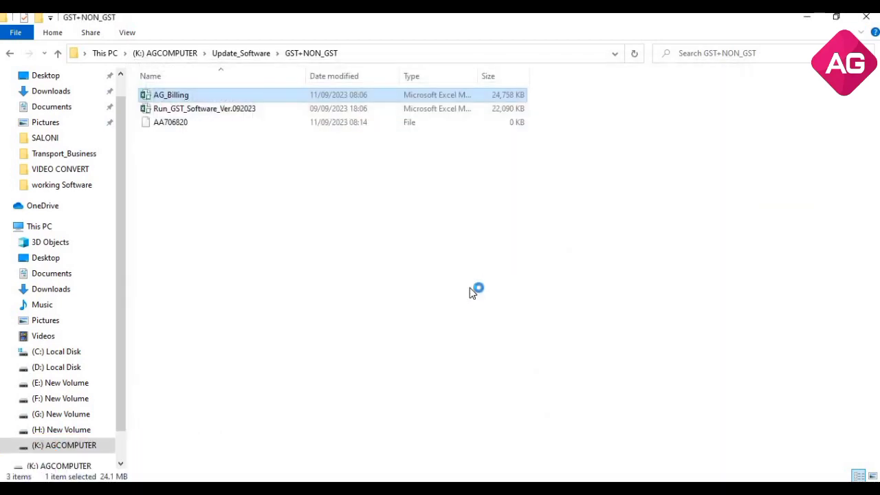
Refresh the GST+NON_GST folder and relaunch AG_Billing without a product key
right_click(470, 287)
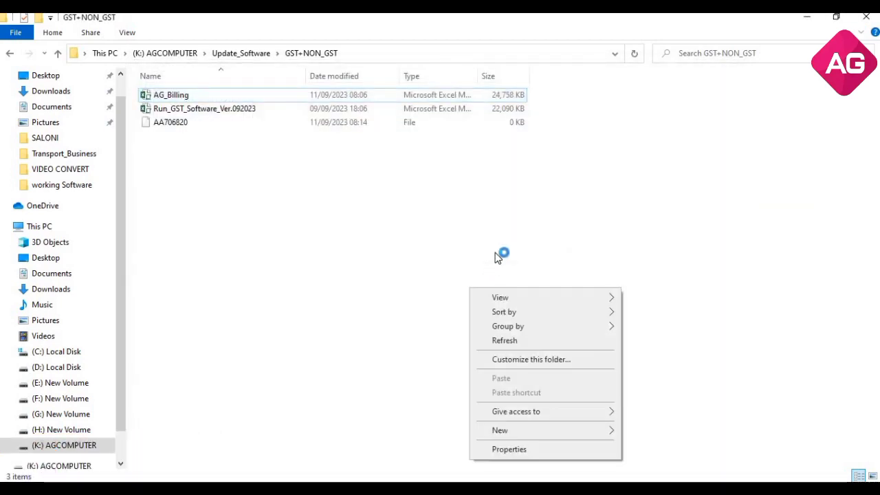
click(501, 339)
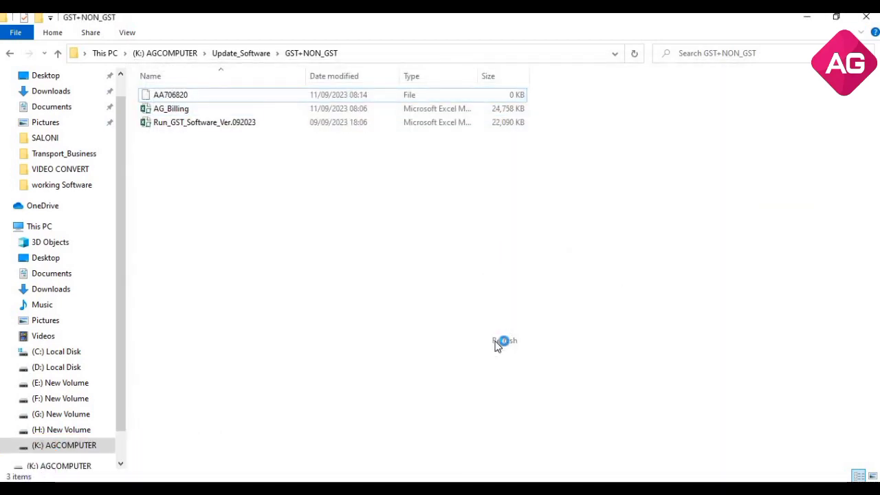
click(311, 114)
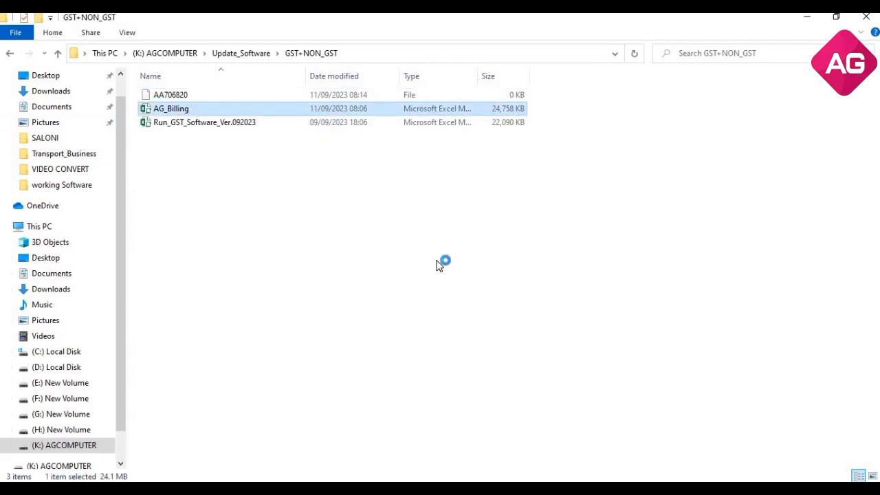
click(367, 327)
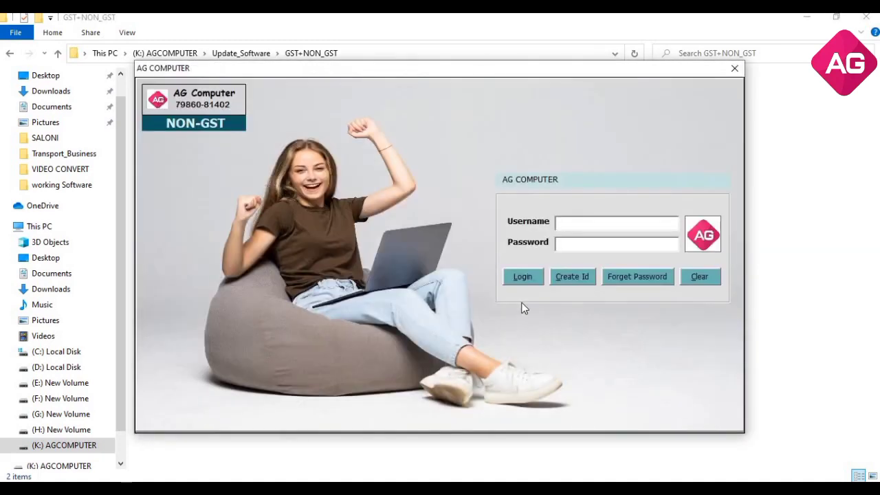
Enter the ADMIN account password and cancel the Forget Password secret-code prompt
text(ADMIN123)
key(Tab)
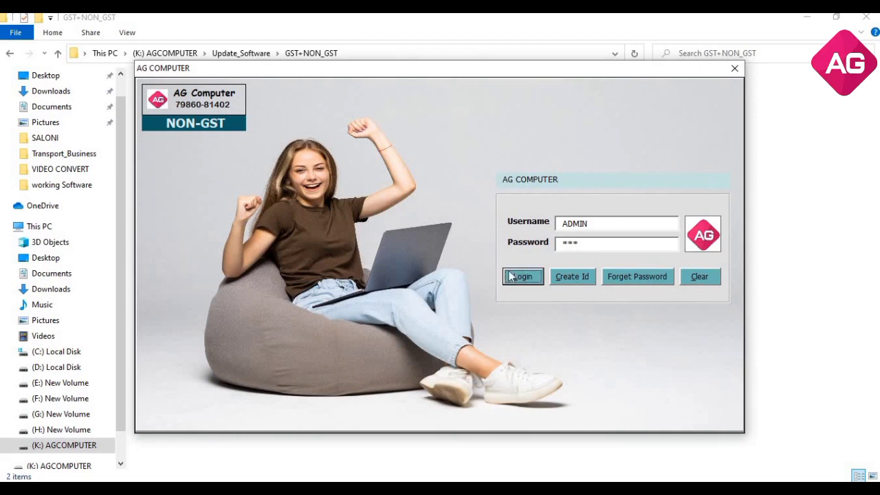
click(626, 278)
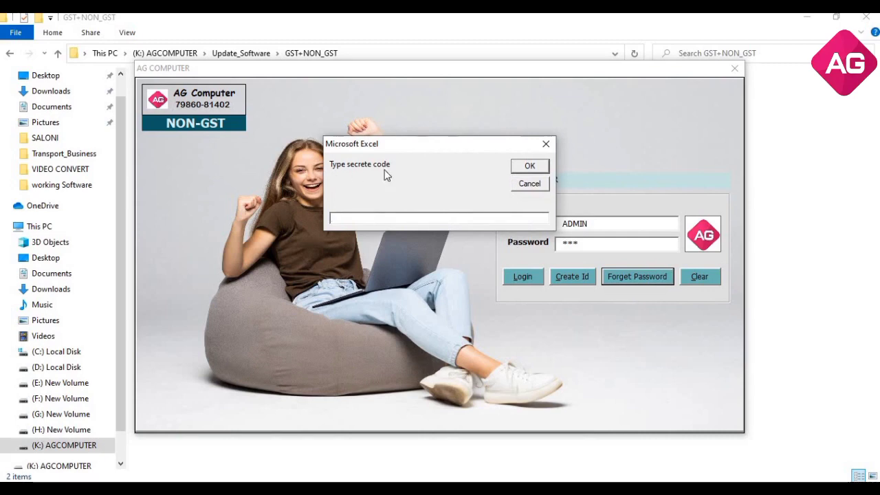
click(547, 145)
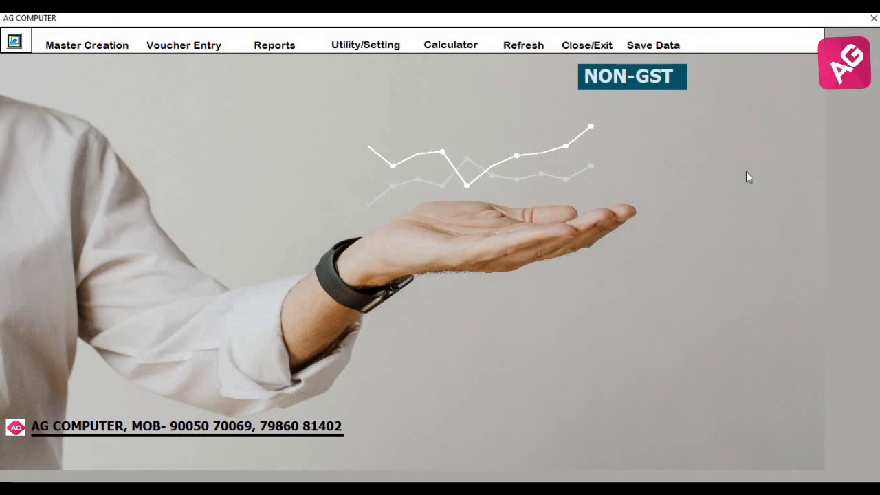
click(365, 45)
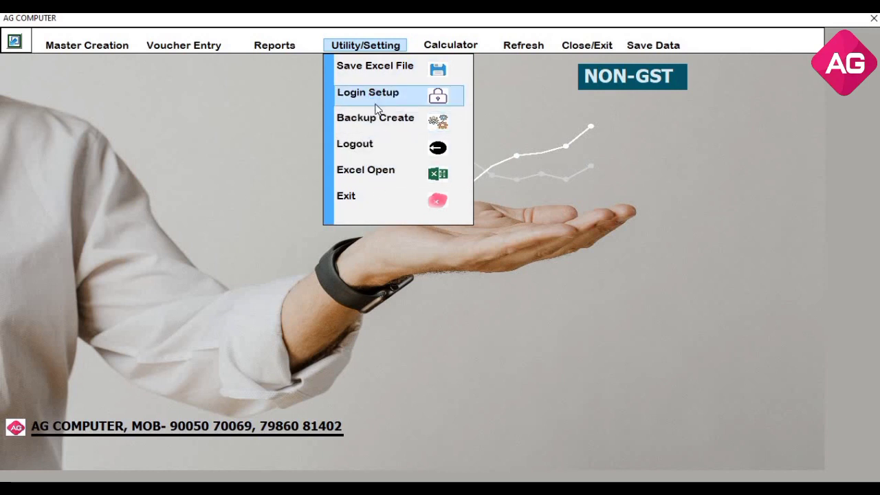
click(376, 103)
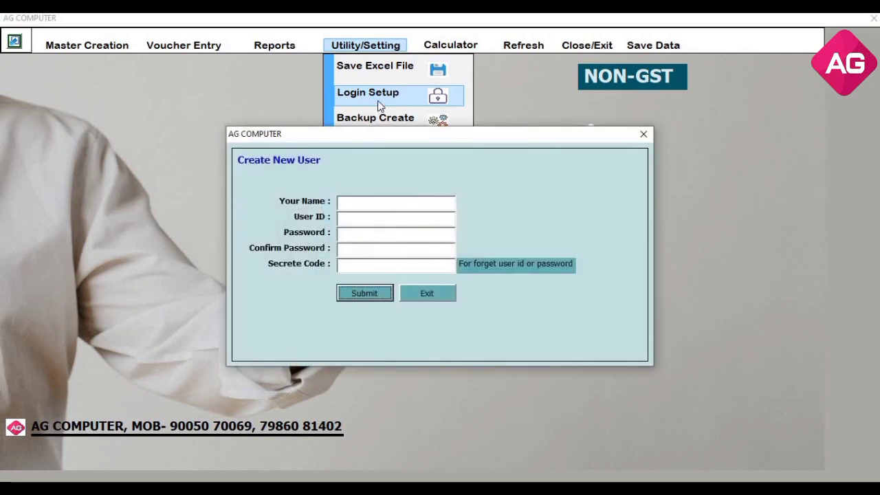
click(373, 203)
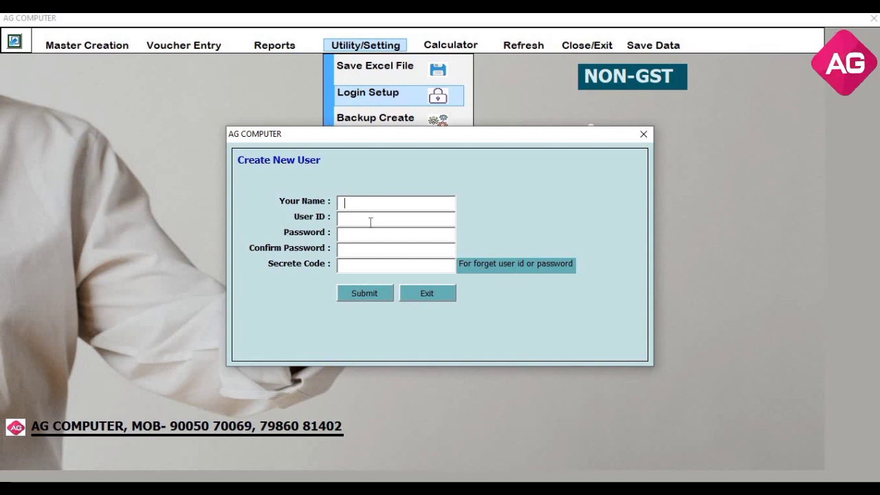
click(369, 219)
click(371, 238)
key(Tab)
click(393, 267)
click(644, 135)
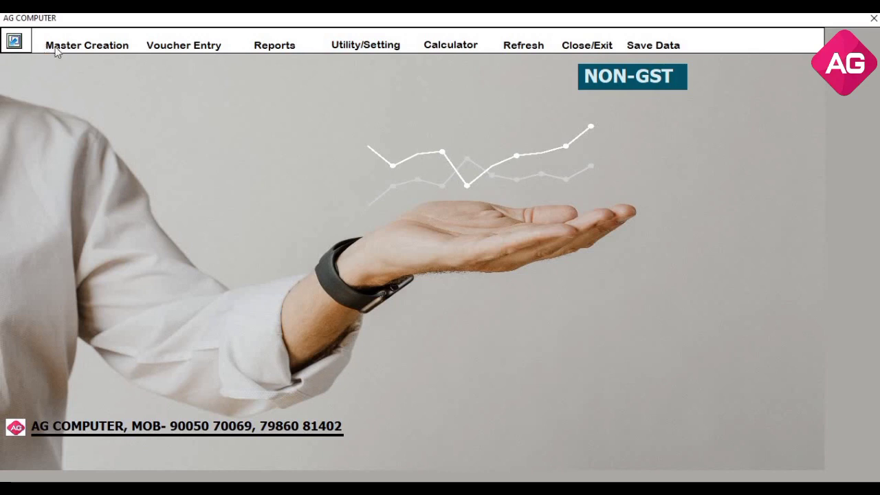
click(94, 48)
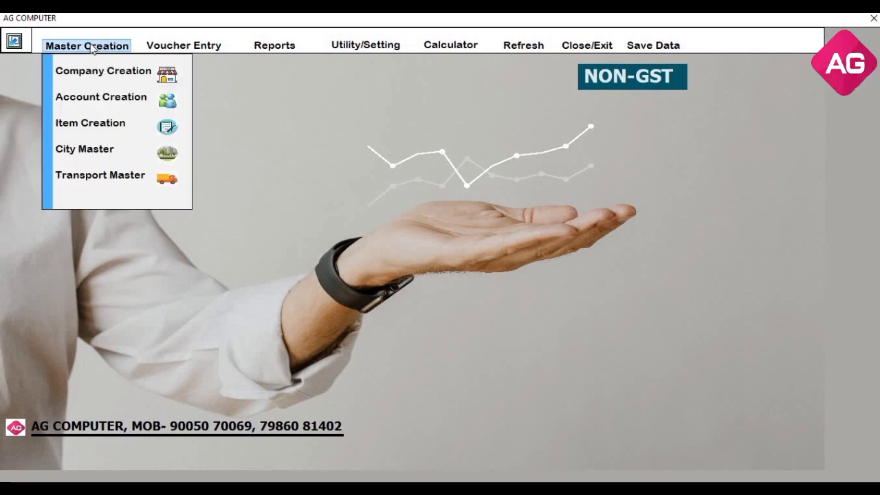
click(272, 193)
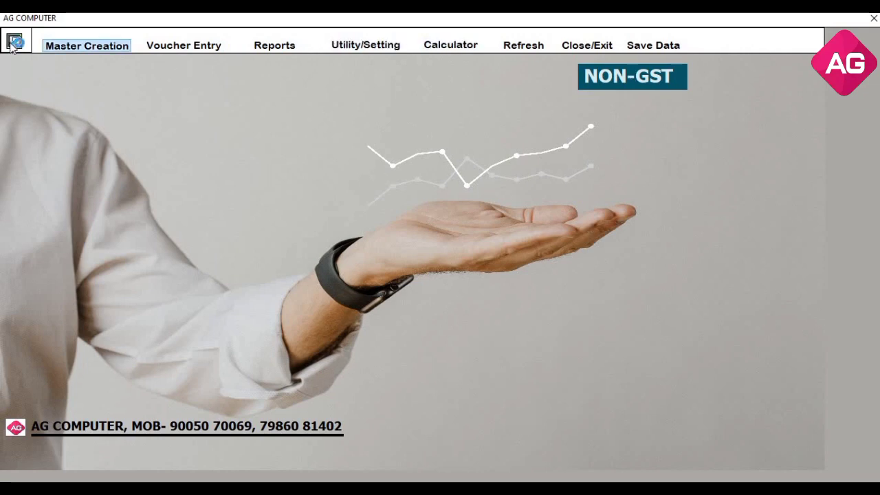
Minimise the billing software and open the AG BILLING SOFTWARE folder on the C: drive
click(15, 42)
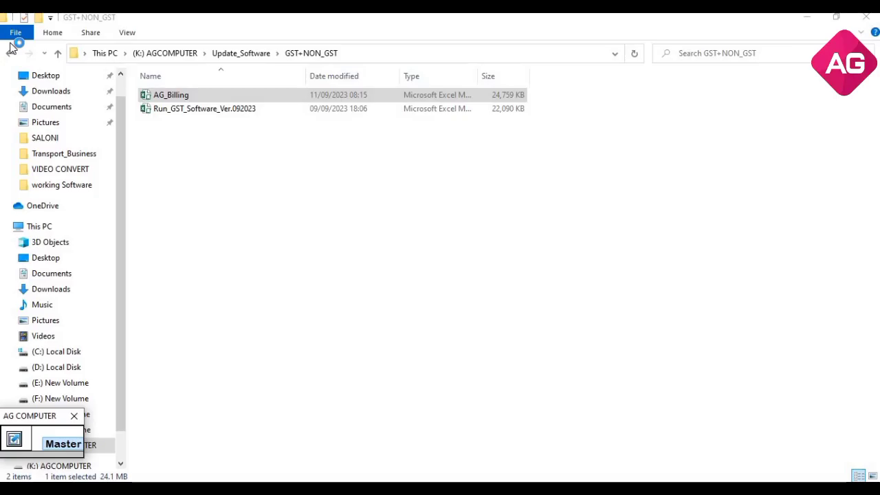
click(58, 232)
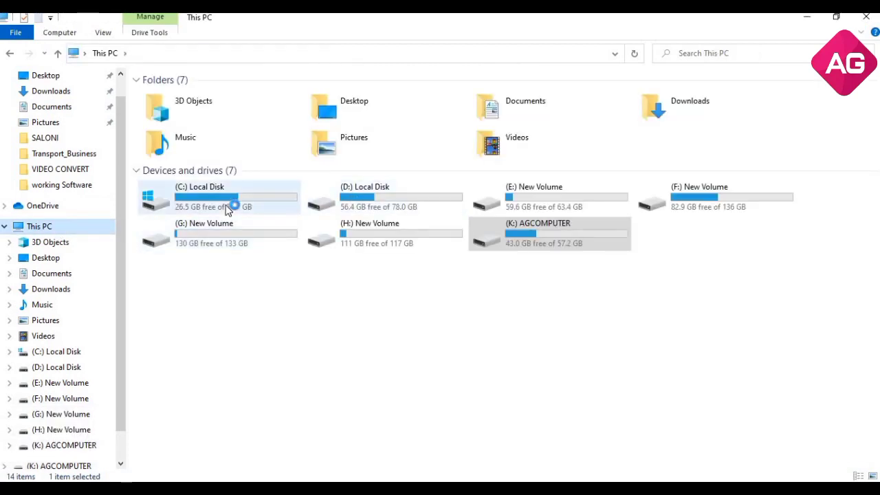
double_click(229, 209)
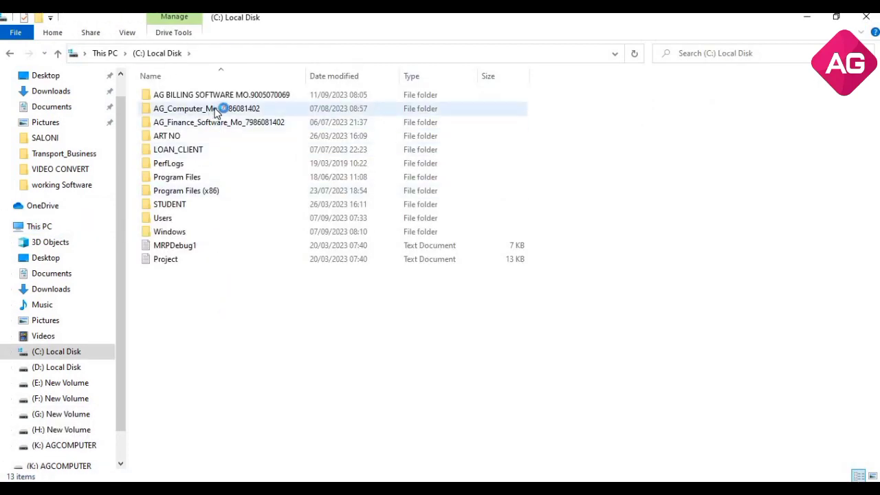
double_click(284, 96)
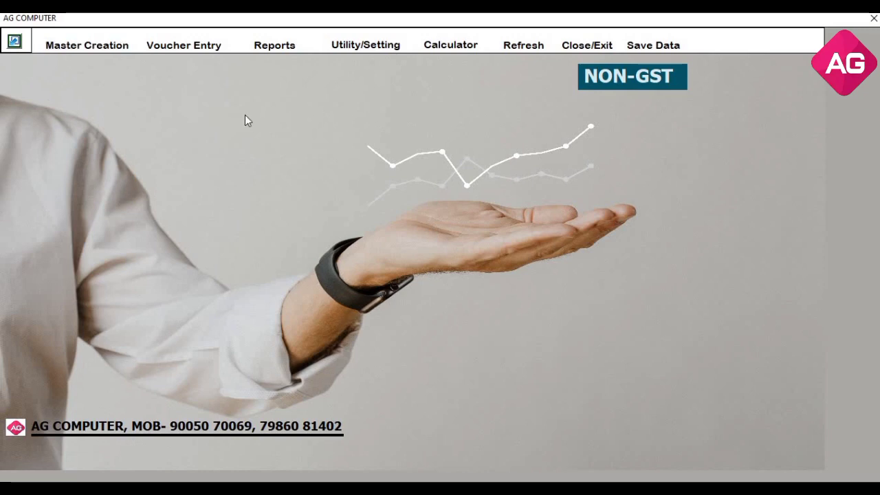
Change the company name to AG COMPUTER in Company Creation and save the details
click(129, 53)
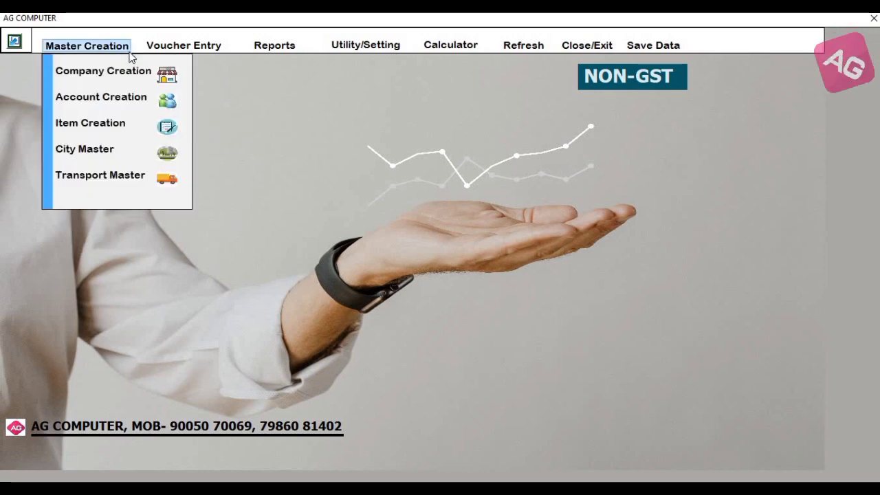
click(115, 76)
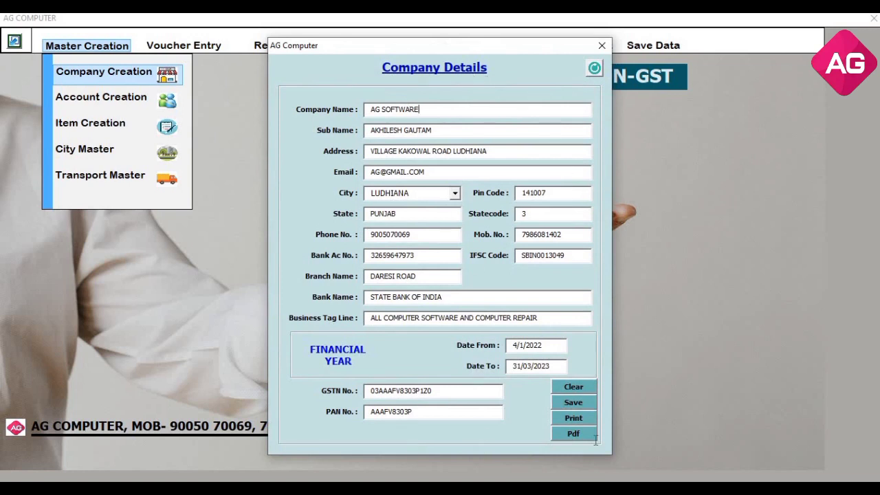
click(572, 389)
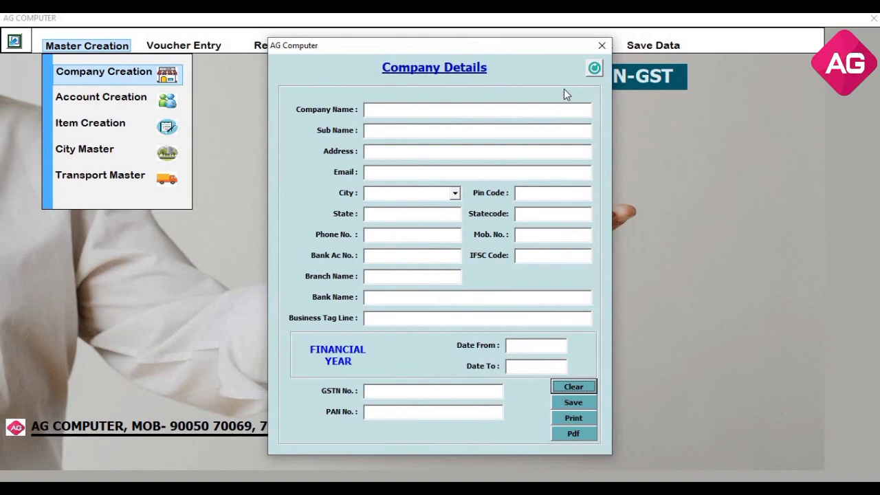
click(594, 68)
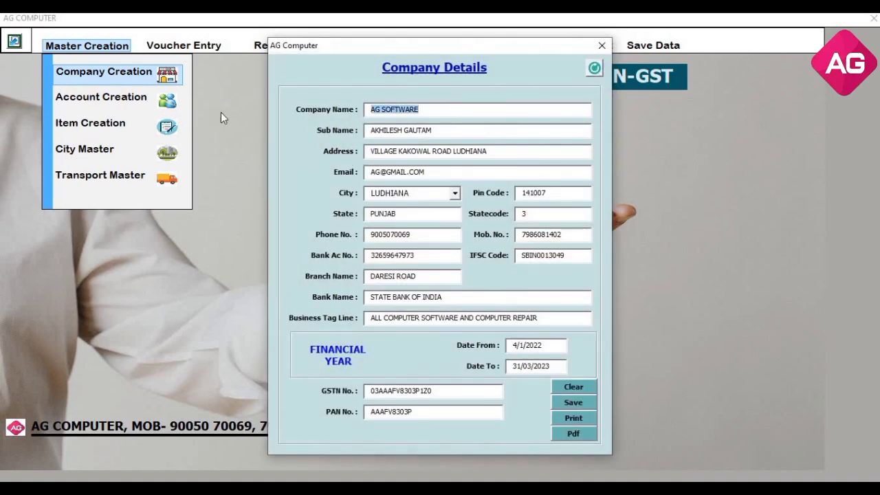
text(AG)
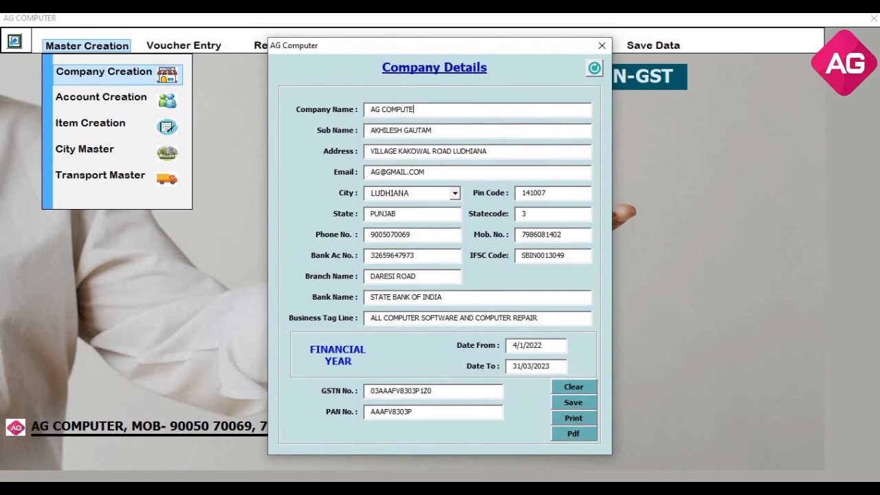
click(573, 403)
Close Company Details and open the Account Creation form from Master Creation
click(590, 45)
click(87, 45)
click(96, 97)
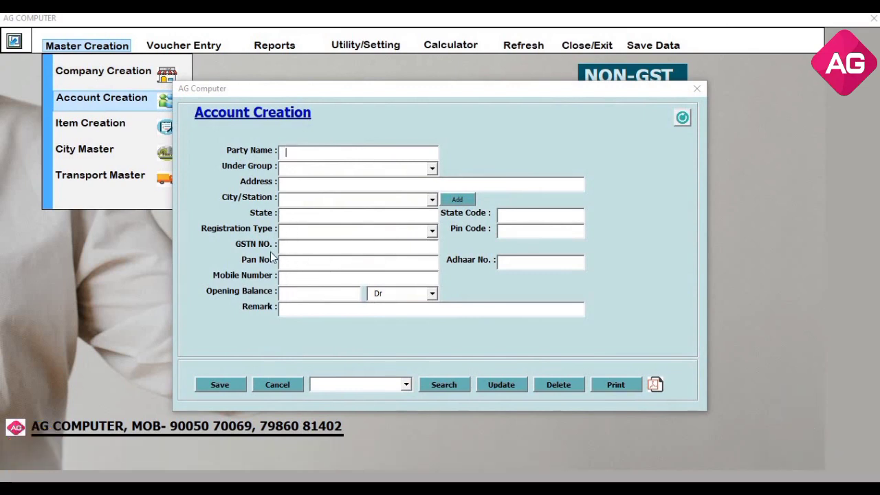
Save party ABHI ENTERPRISES under CUSTOMERS, address Near Railway Station Kanpur, city KANPUR
click(290, 247)
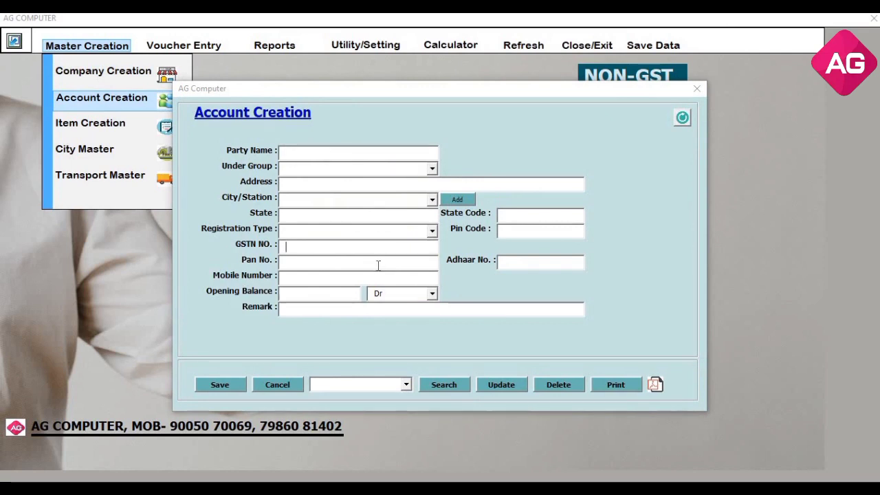
click(366, 154)
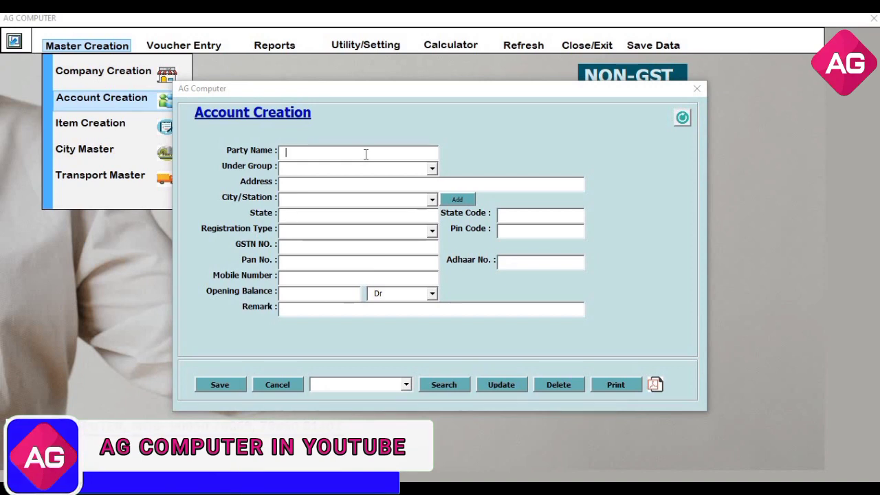
text(ABH)
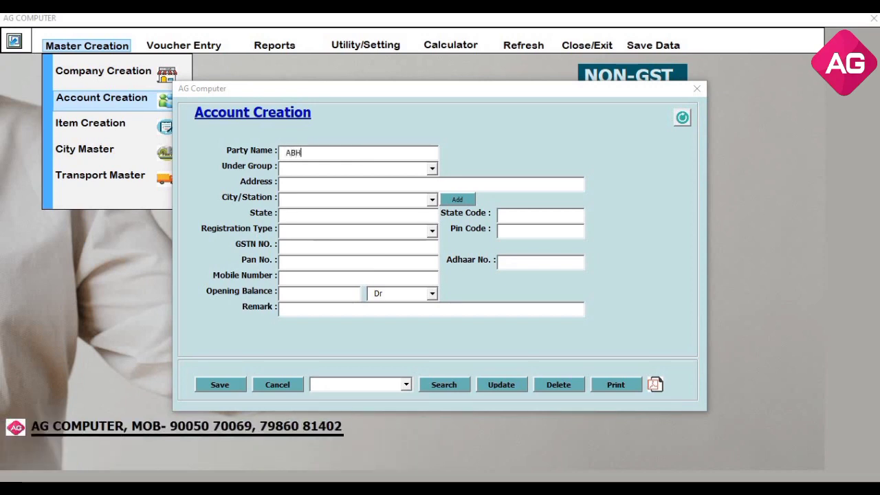
text(I ENTERPRISES)
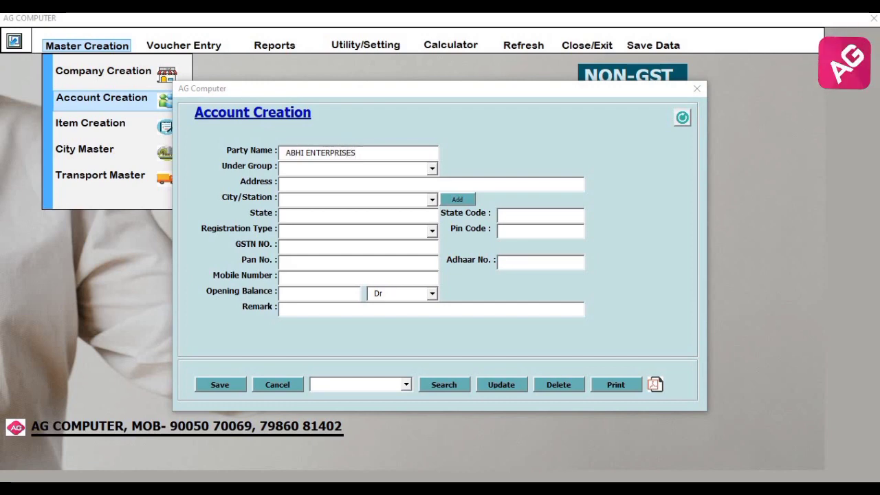
key(Tab)
text(C)
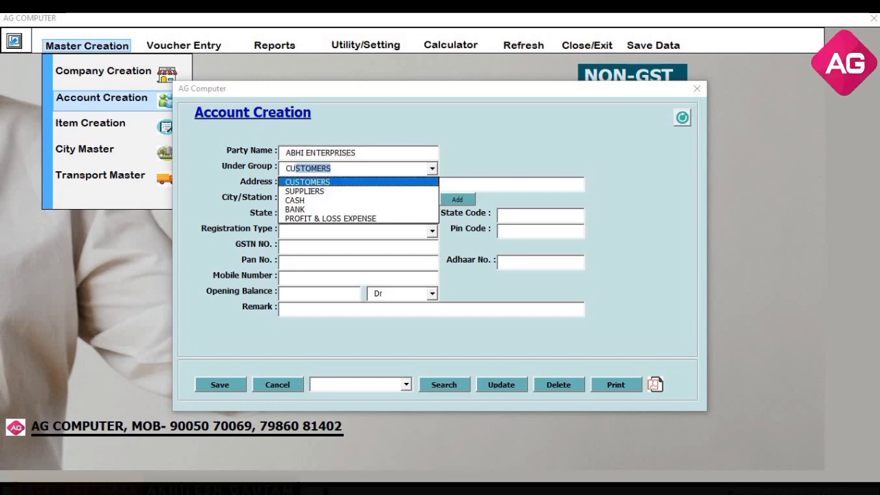
key(Tab)
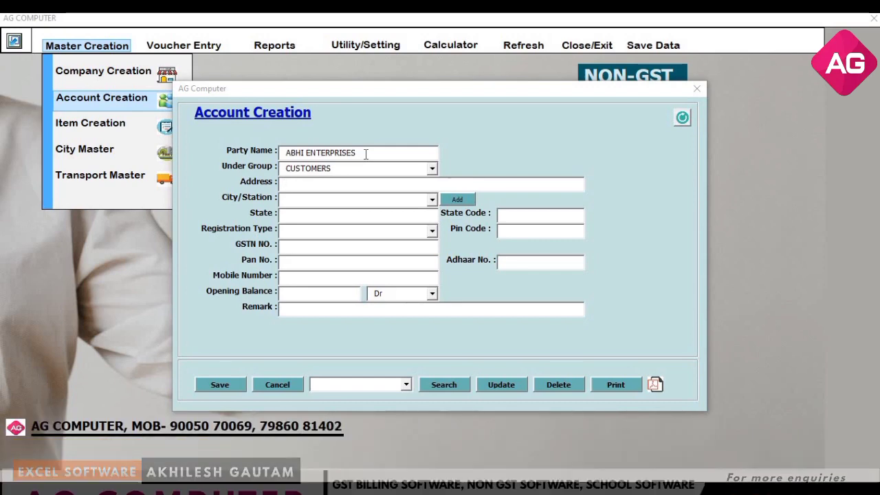
text(Near)
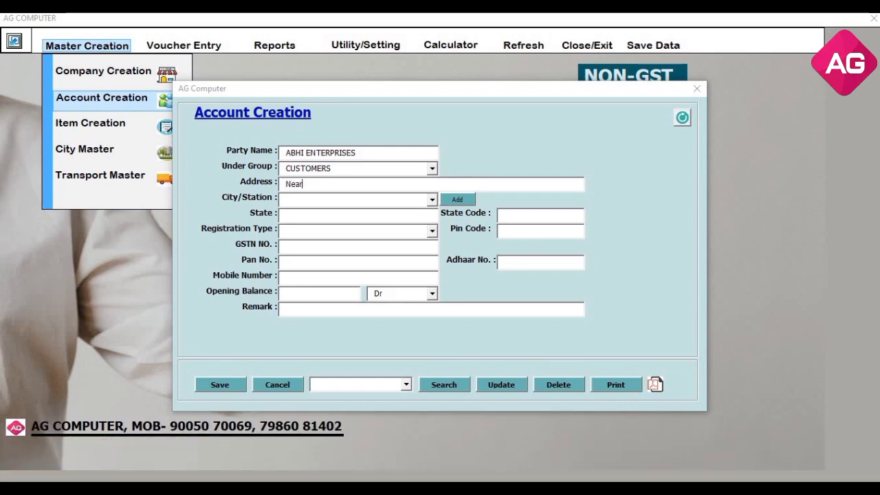
text( Railway Sta)
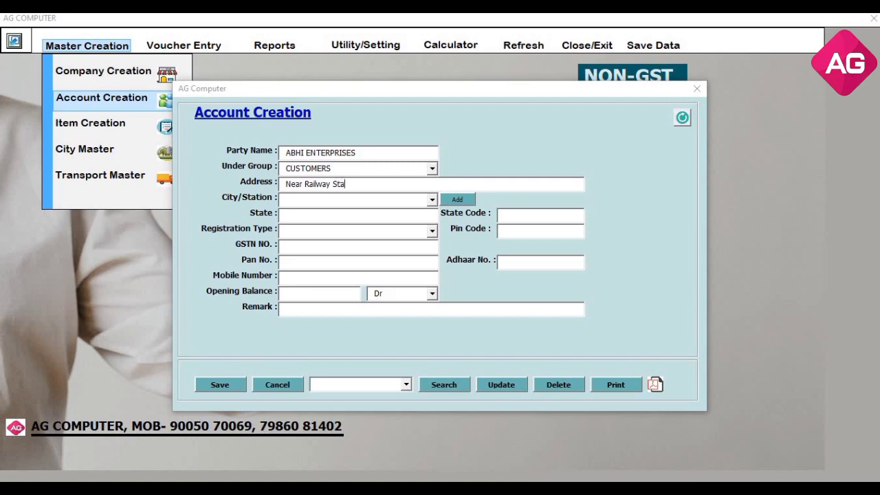
text(tion Kanpur)
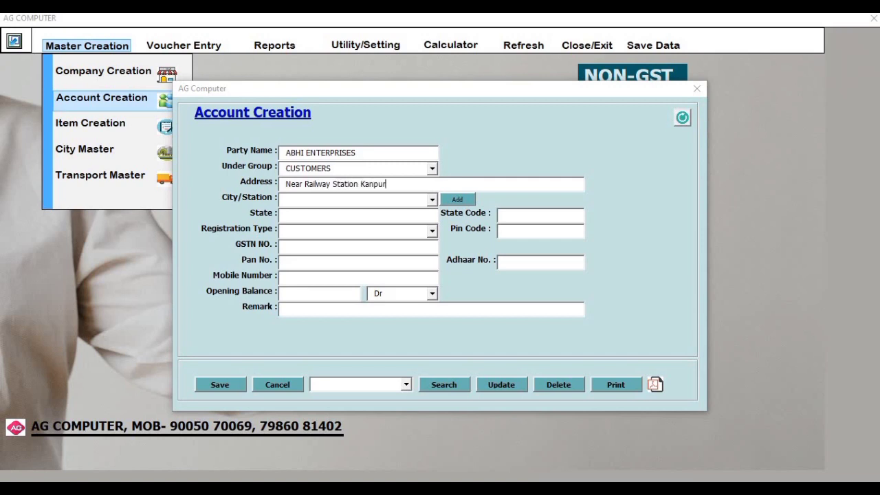
key(Return)
text(KANPUR)
key(Return)
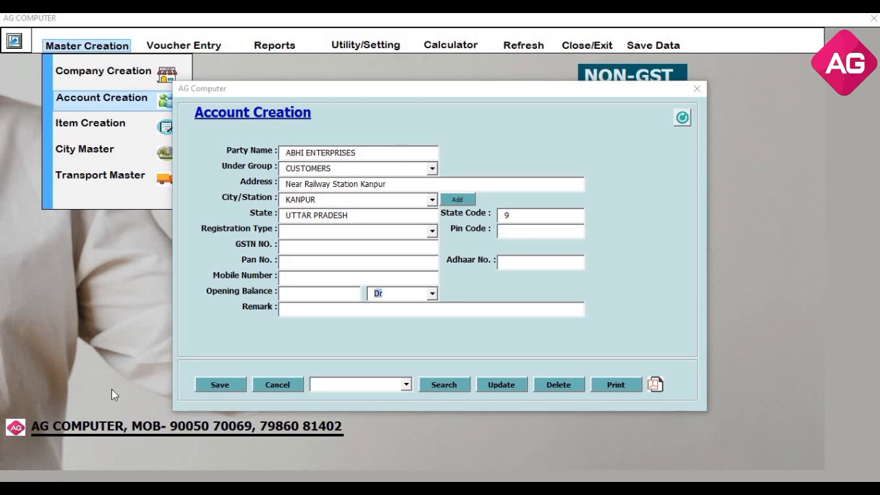
click(229, 389)
click(450, 287)
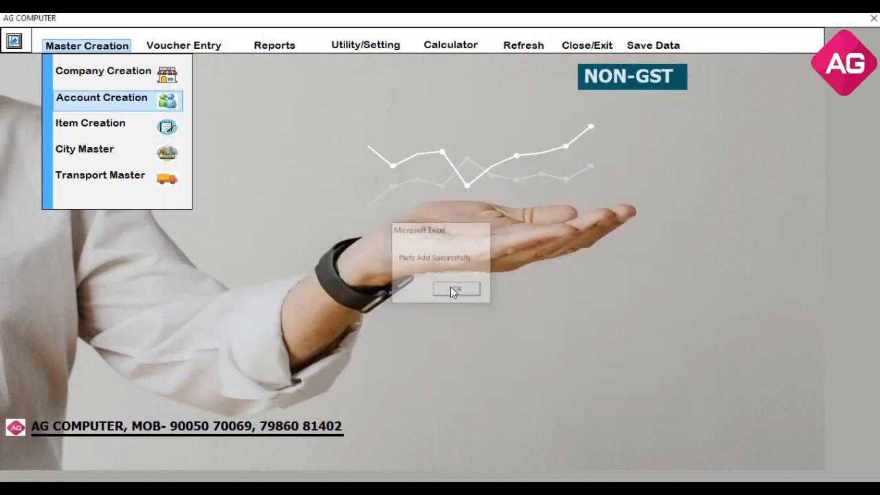
Look up ABHI ENTERPRISES, enter its mobile number and update the record
click(407, 385)
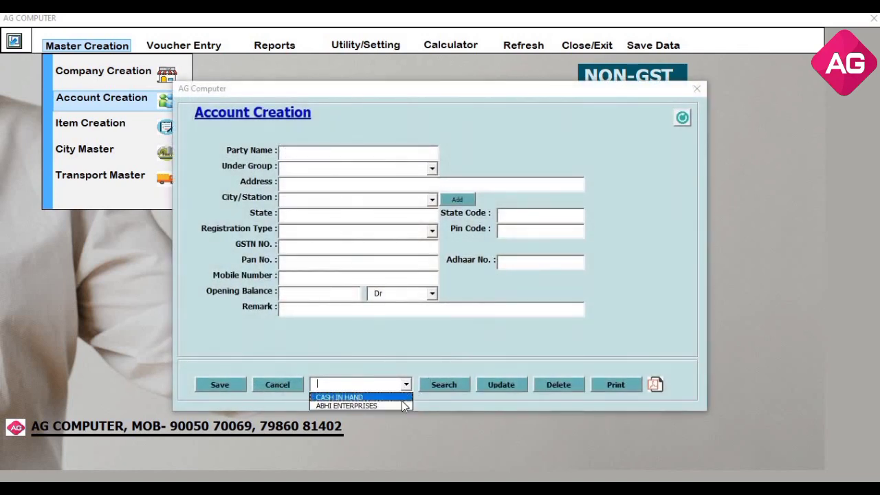
click(401, 406)
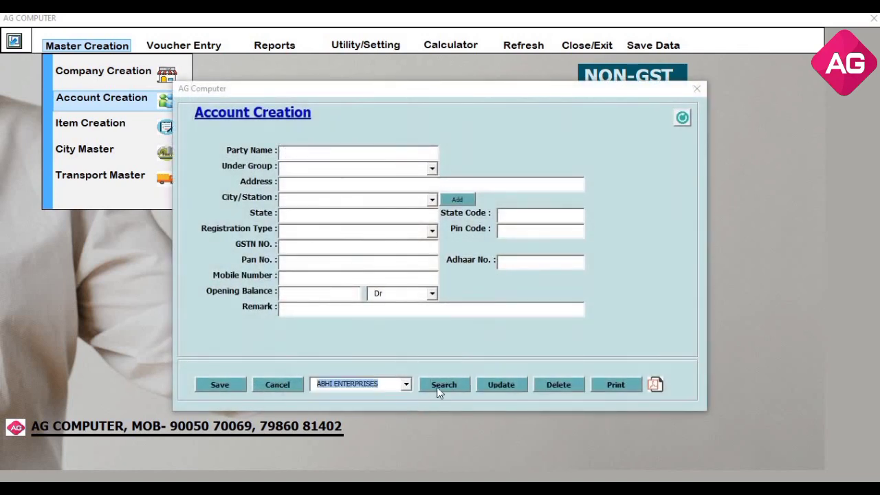
click(440, 387)
click(313, 278)
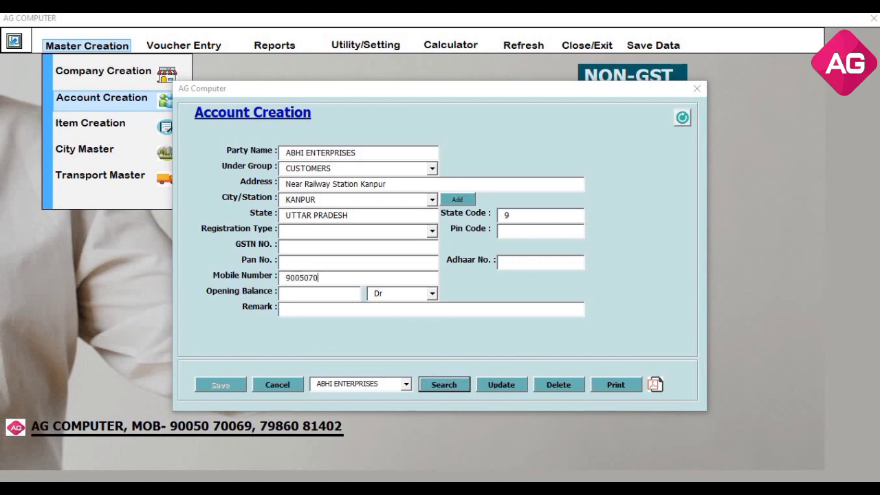
click(501, 385)
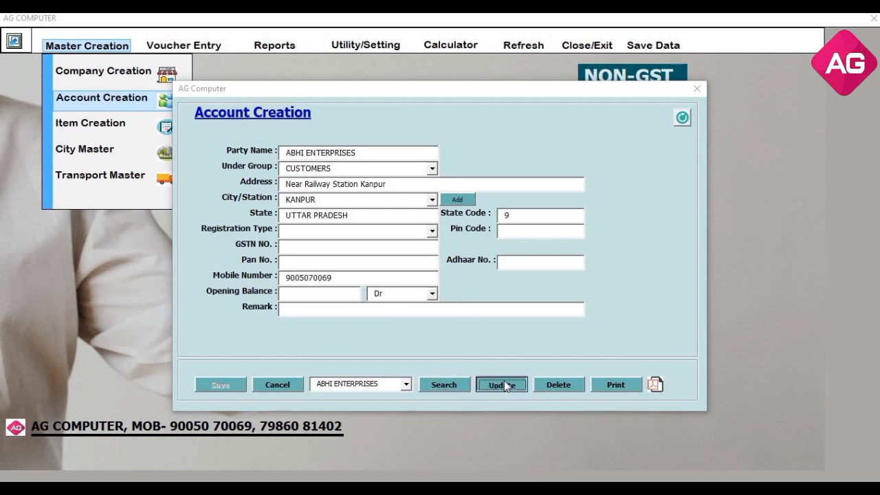
click(455, 291)
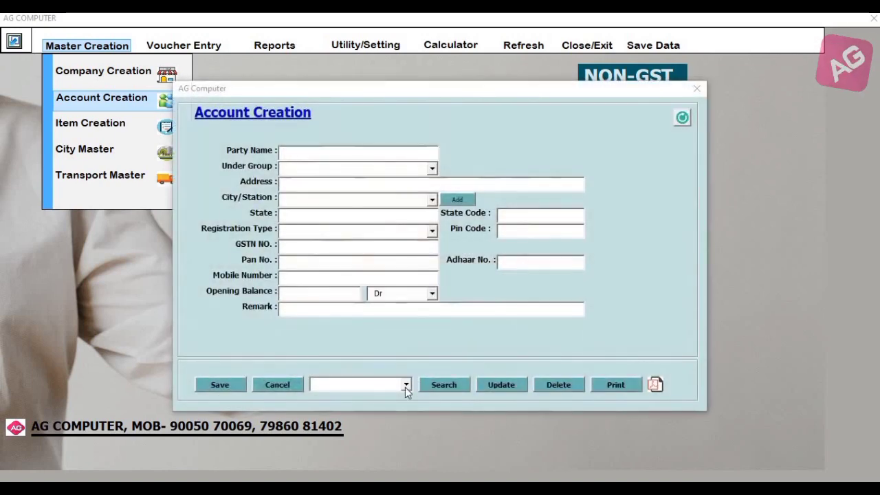
Search ABHI ENTERPRISES again to reload its updated details
click(406, 384)
click(401, 405)
click(432, 385)
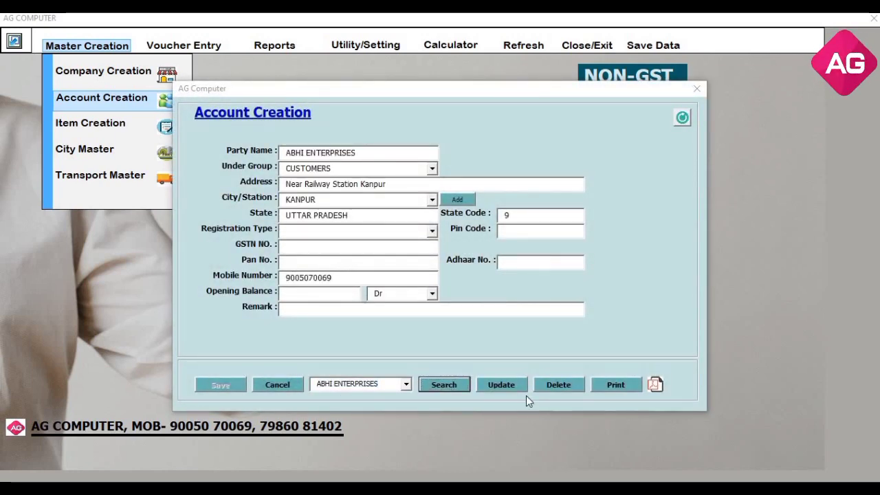
Export the party list as PARTY DETAILS.pdf, close it and the Account Creation form
click(654, 385)
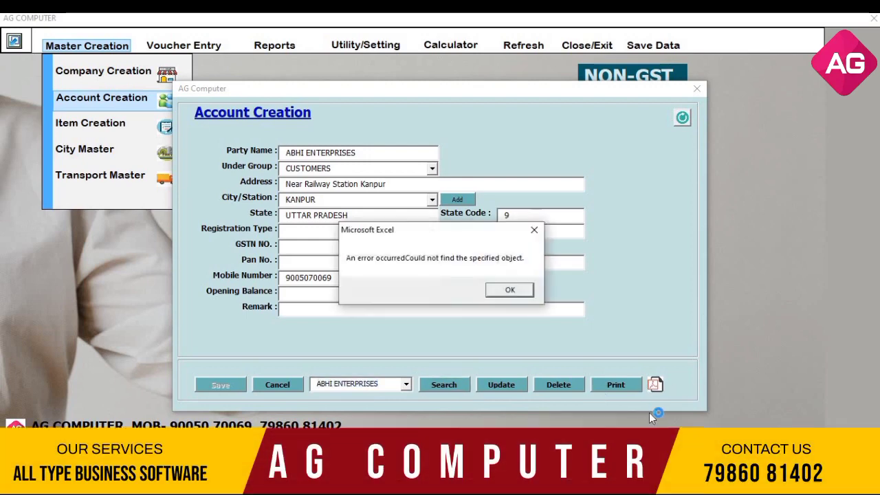
key(Return)
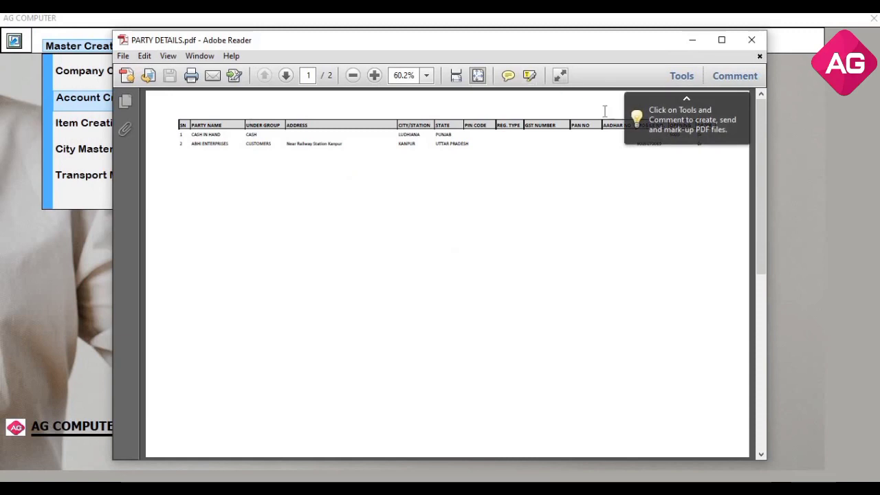
click(721, 40)
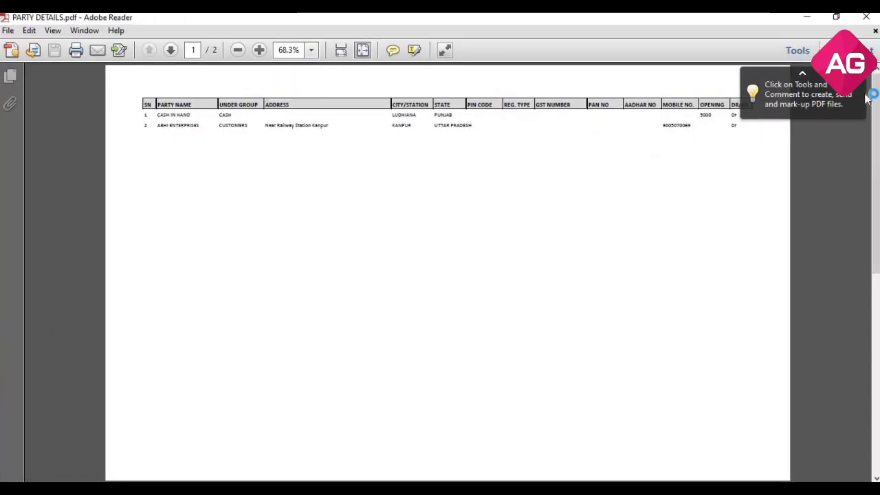
click(867, 17)
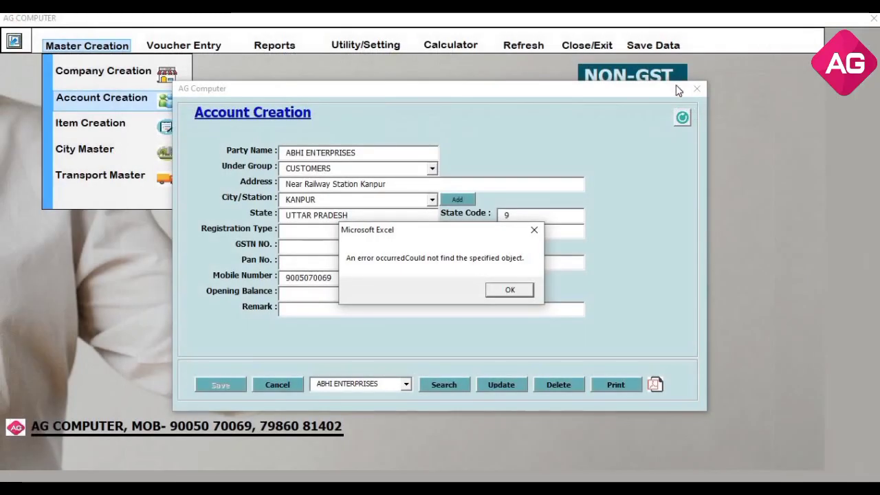
key(Return)
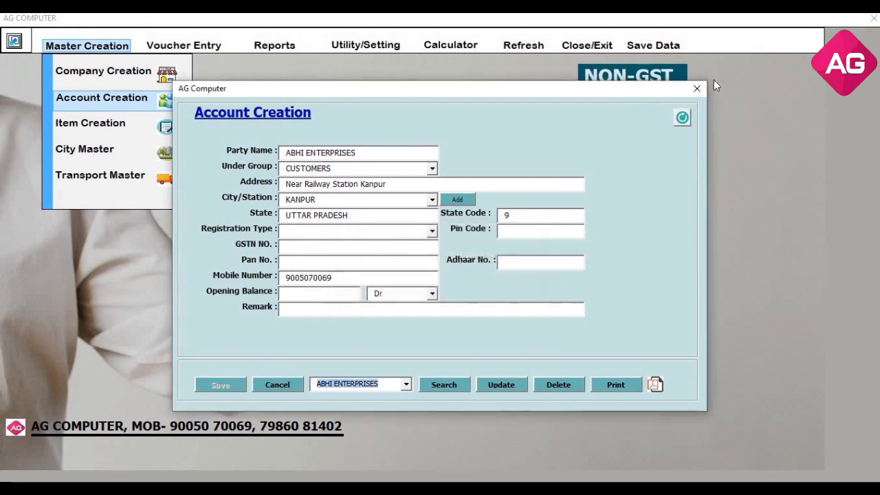
click(696, 90)
key(super+d)
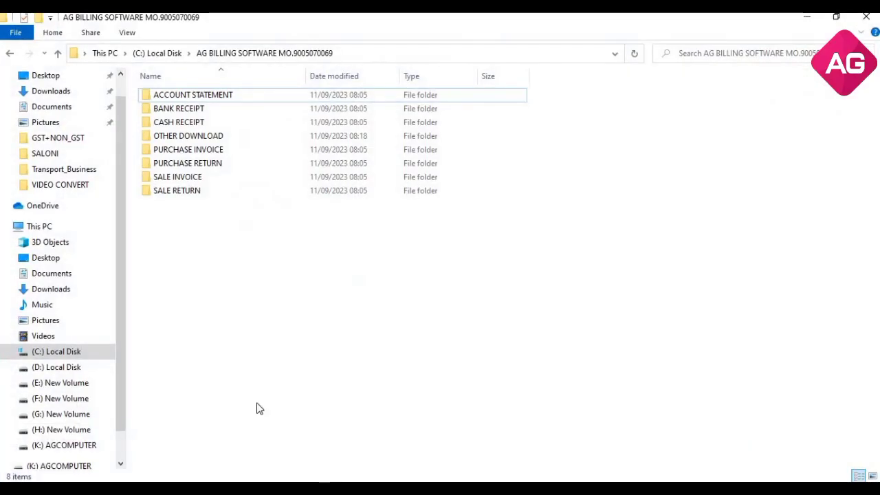
double_click(229, 143)
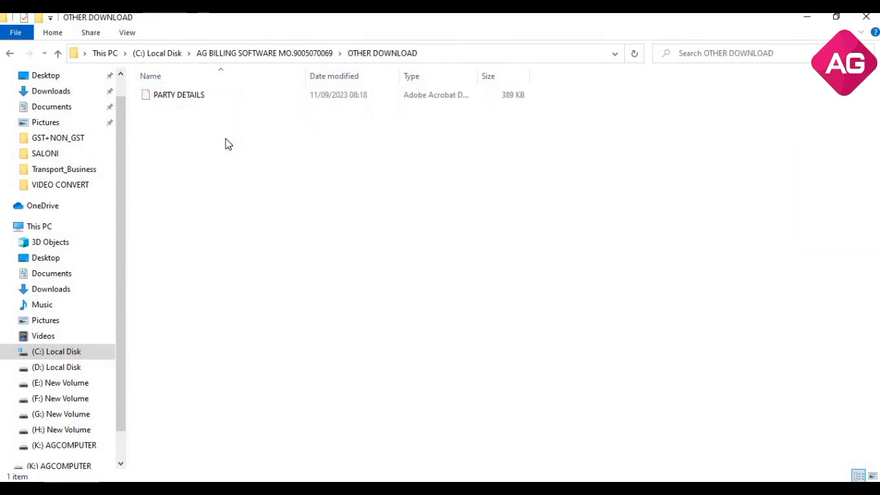
double_click(169, 97)
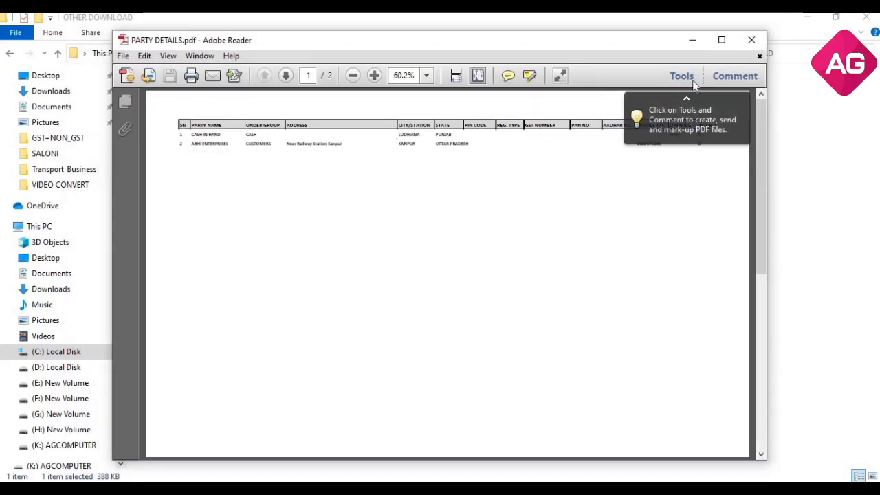
click(721, 40)
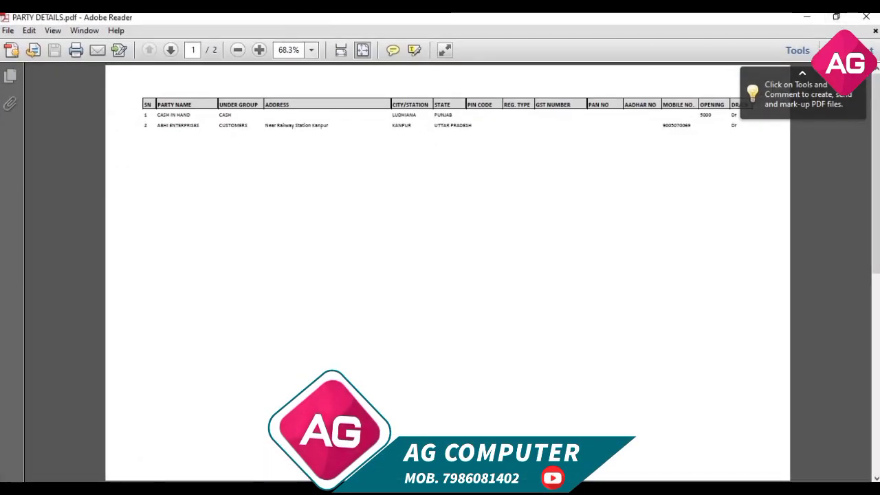
click(867, 16)
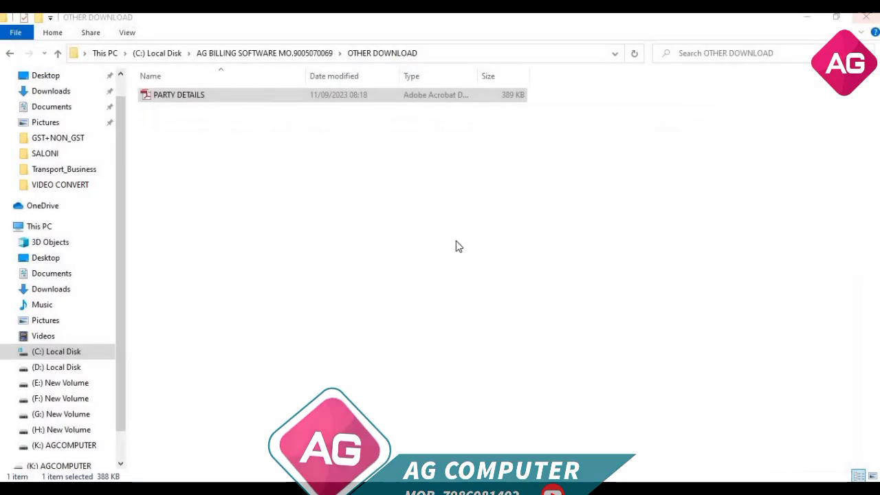
click(807, 16)
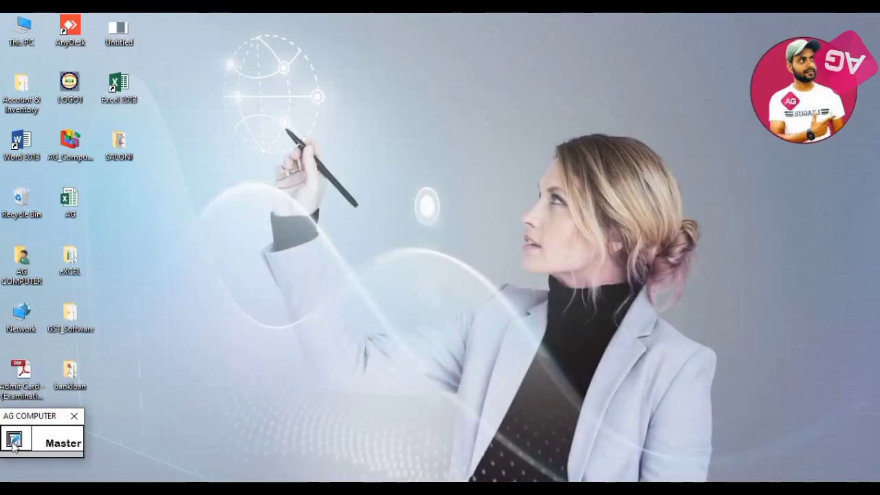
Restore AG Computer and open Account Creation from Master Creation
click(13, 434)
click(115, 53)
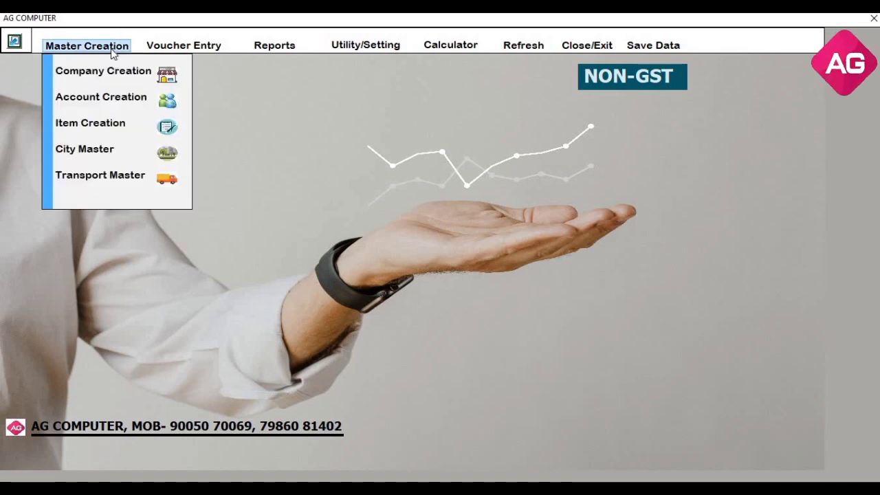
click(109, 105)
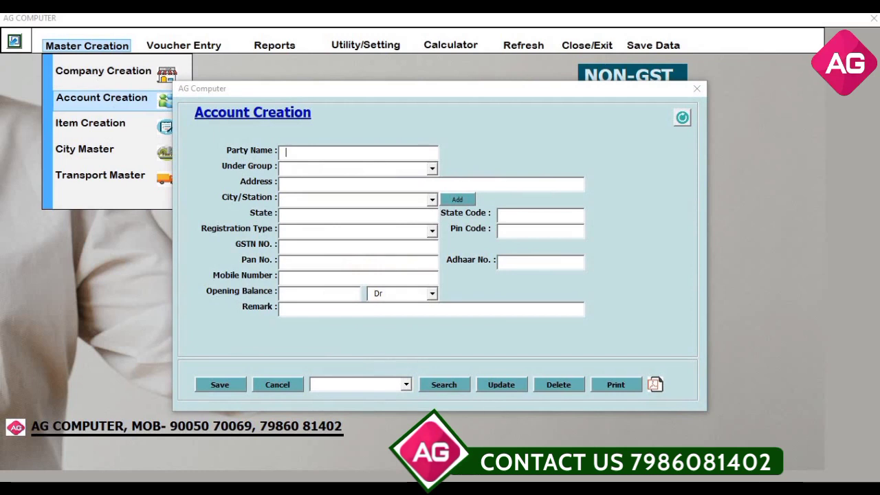
Save supplier party AG GARMENTS under SUPPLIERS, address Lucknow, city LUCKNOW, then close the form
text(AG)
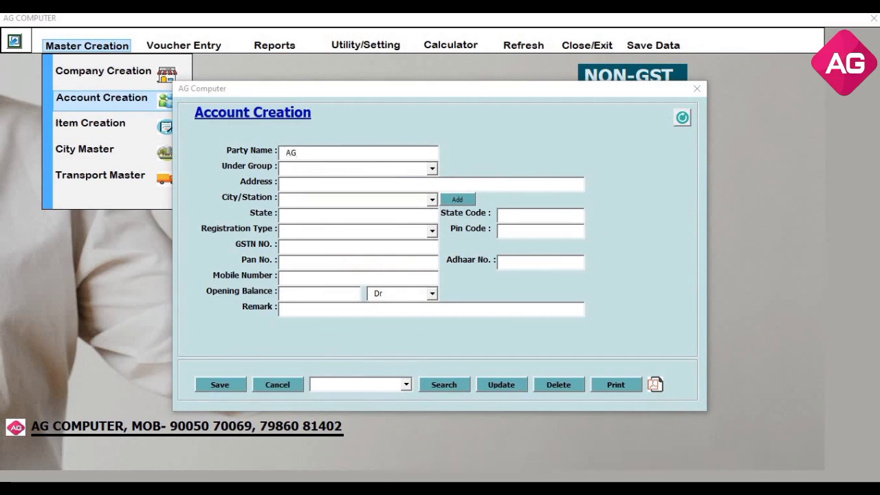
text( EGA)
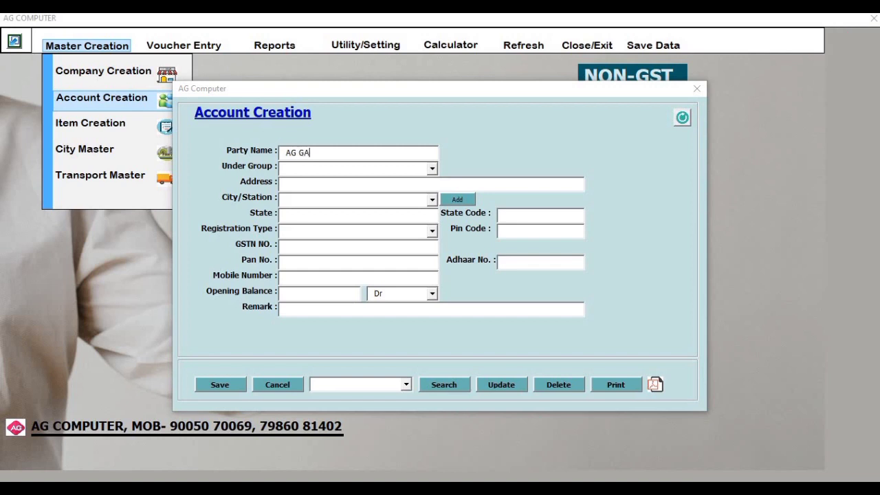
text(RMENTS)
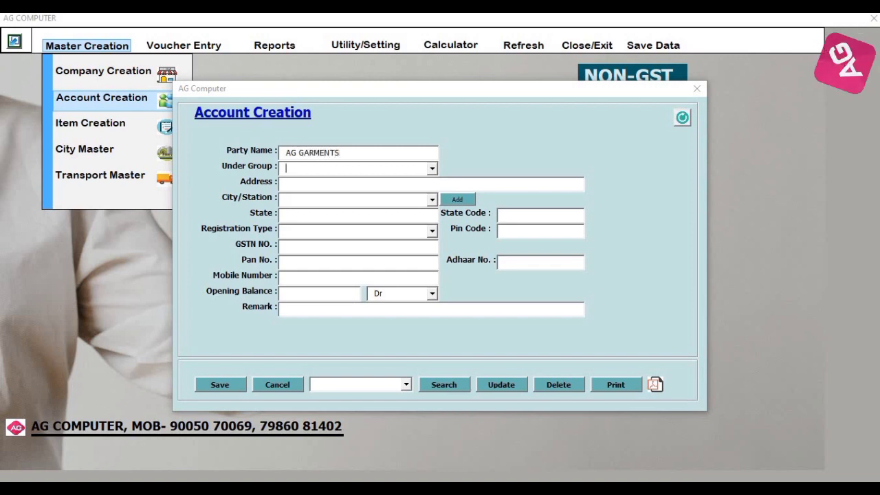
key(Return)
text(SUPPLIERS)
key(Return)
key(Return)
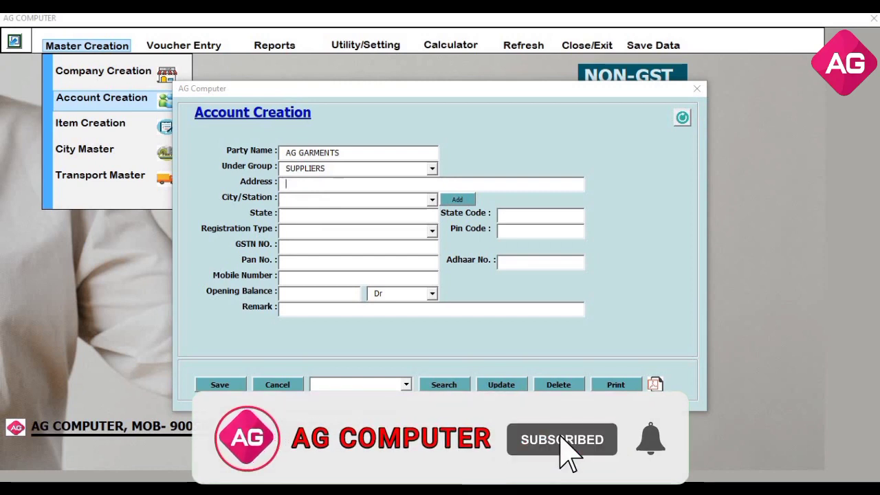
text(L)
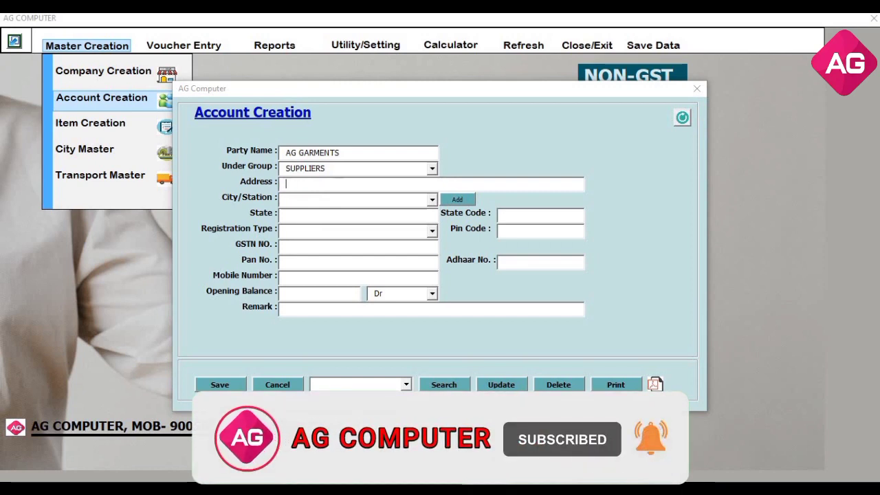
text(uckno)
text(w)
key(Return)
text(V)
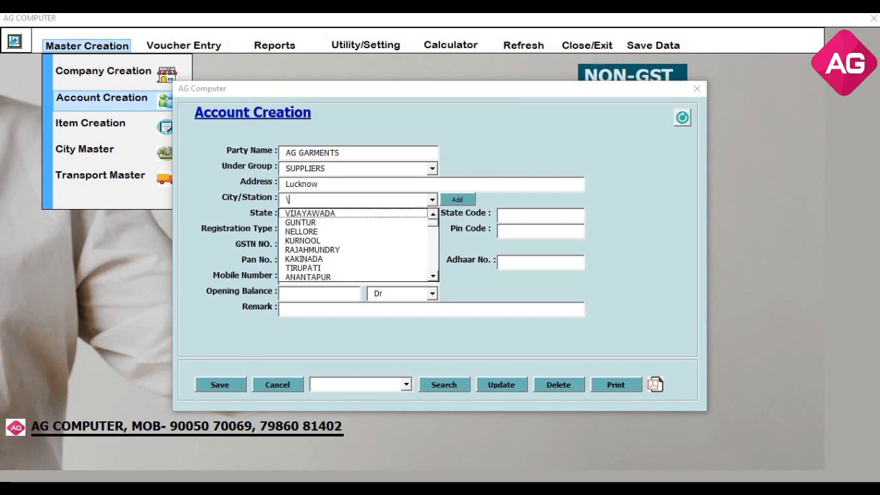
text(LUCKNOW)
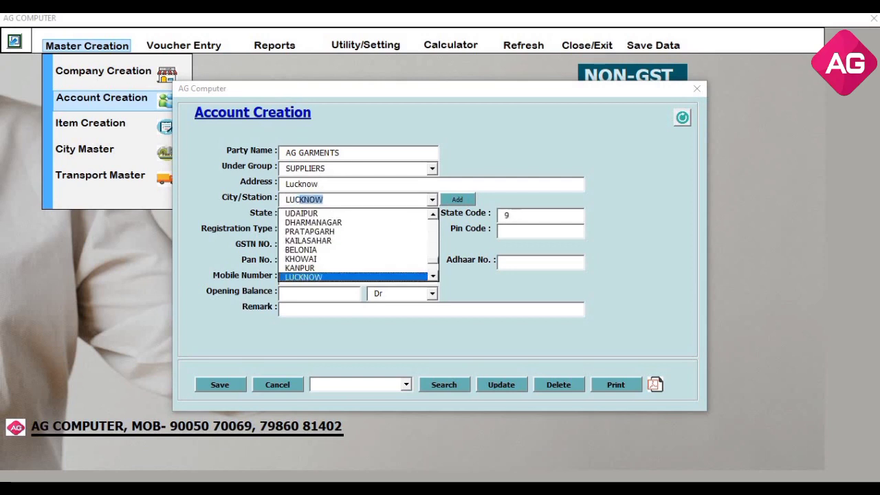
key(Return)
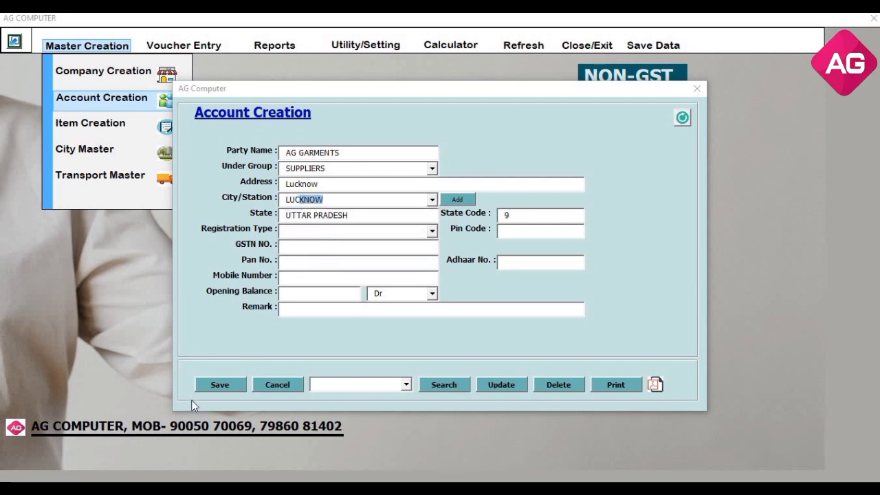
click(234, 386)
key(Return)
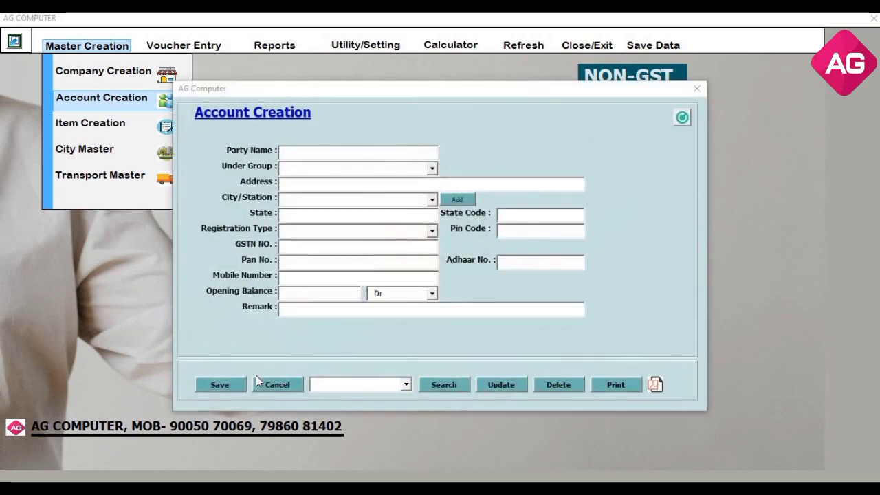
click(698, 90)
In Item Creation, search for and load item 1.KURTI, showing name KURTI and unit PCS
click(111, 47)
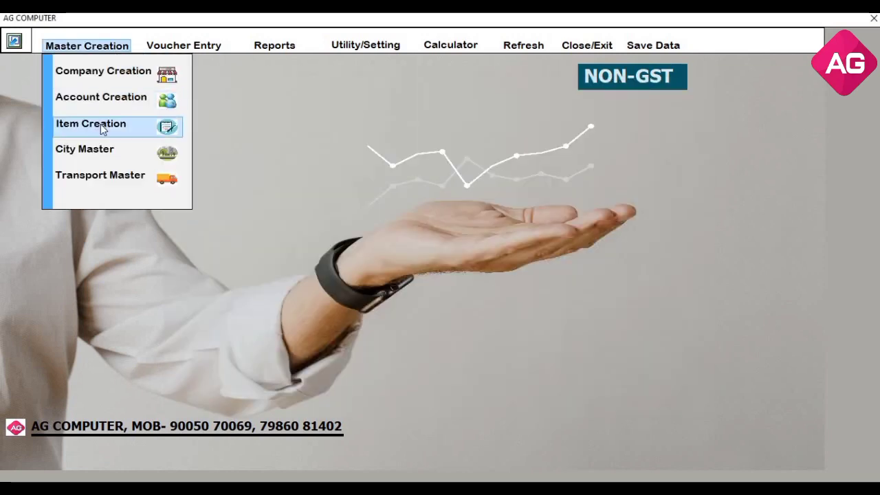
click(102, 130)
click(416, 354)
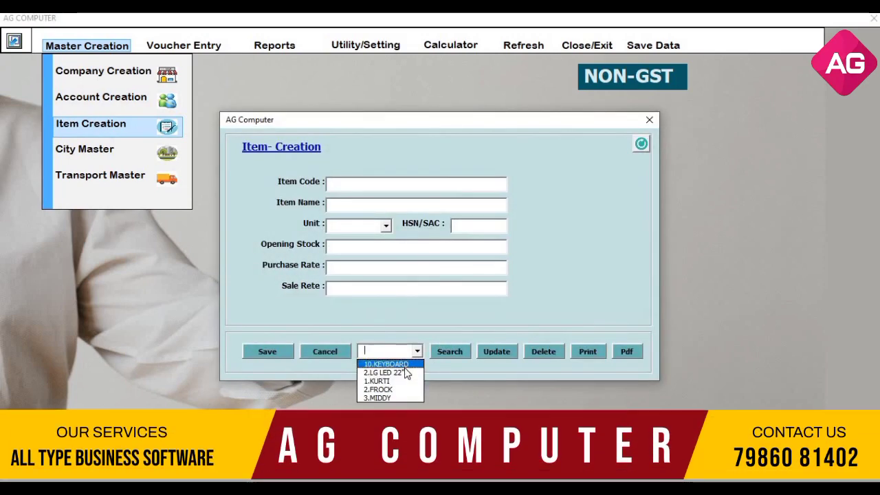
click(406, 381)
click(435, 352)
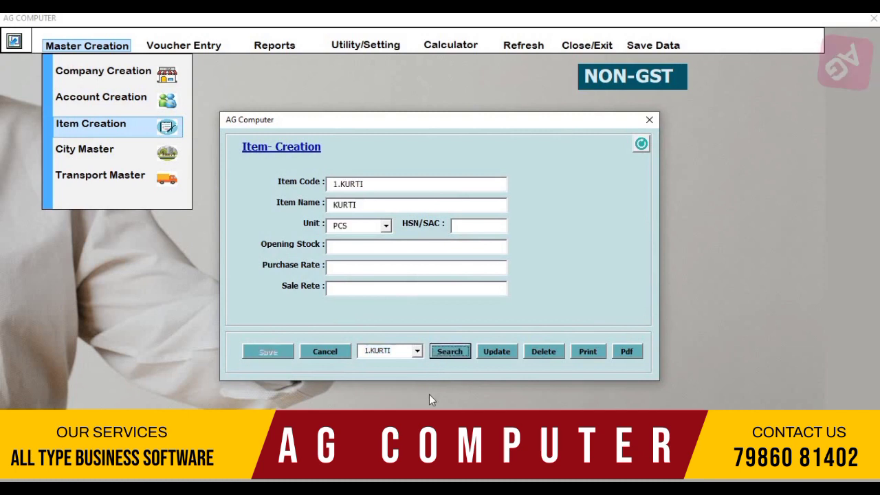